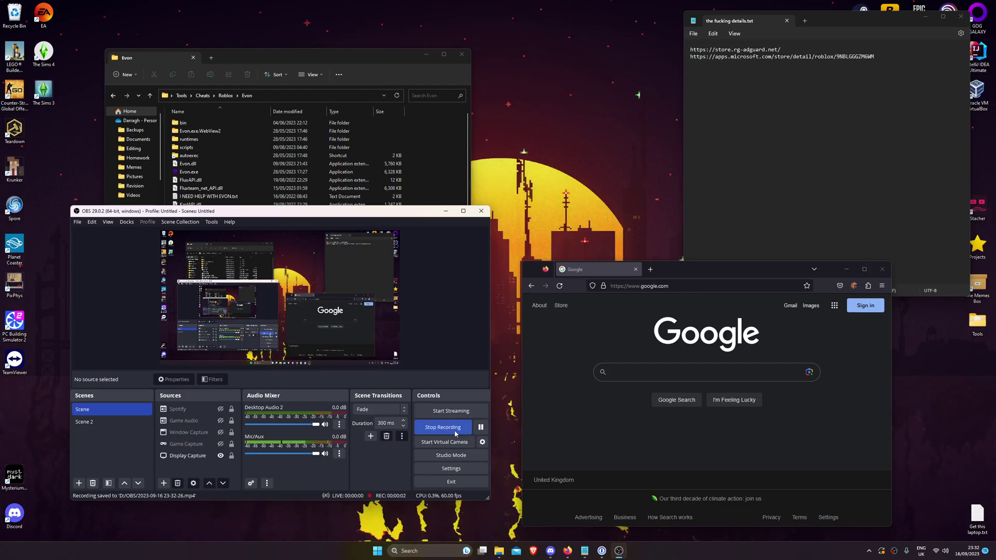
Copy the rg-adguard address and load store.rg-adguard.net in Firefox.
triple_click(796, 48)
key("ctrl+c")
left_click(639, 286)
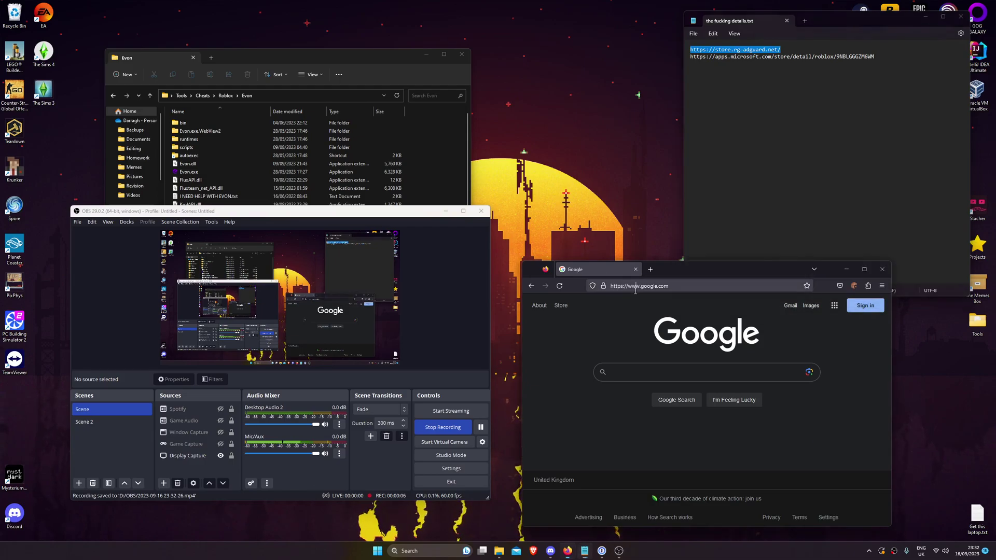
key("ctrl+v")
key("Return")
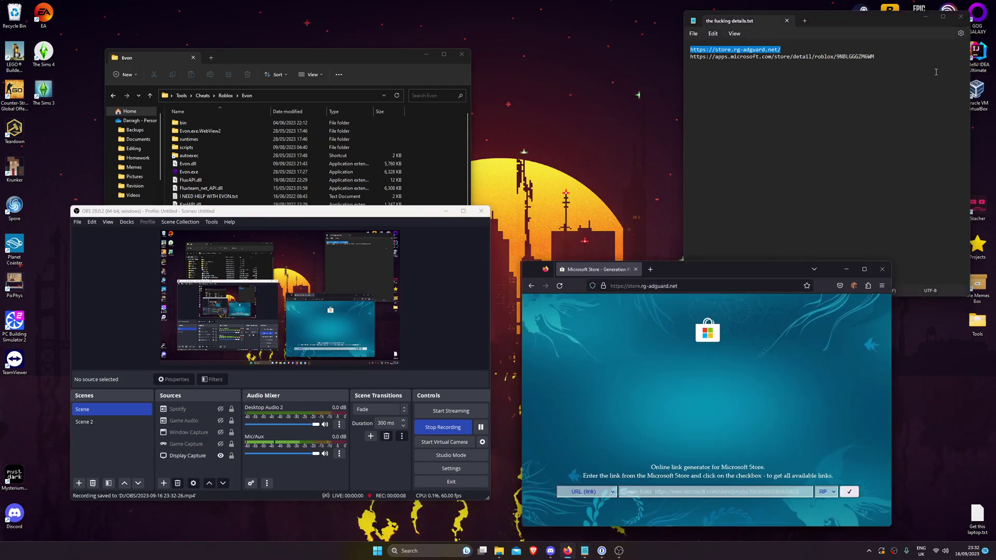
Submit the Roblox Microsoft Store link to the rg-adguard link generator.
triple_click(701, 56)
key("ctrl+c")
left_click(676, 492)
key("ctrl+v")
left_click(849, 492)
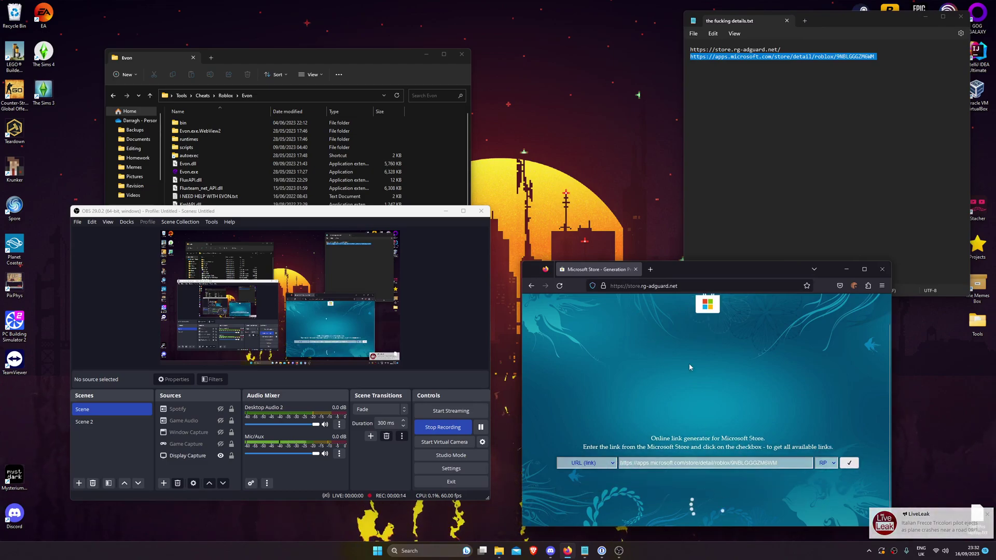
scroll(686, 367, "down", 5)
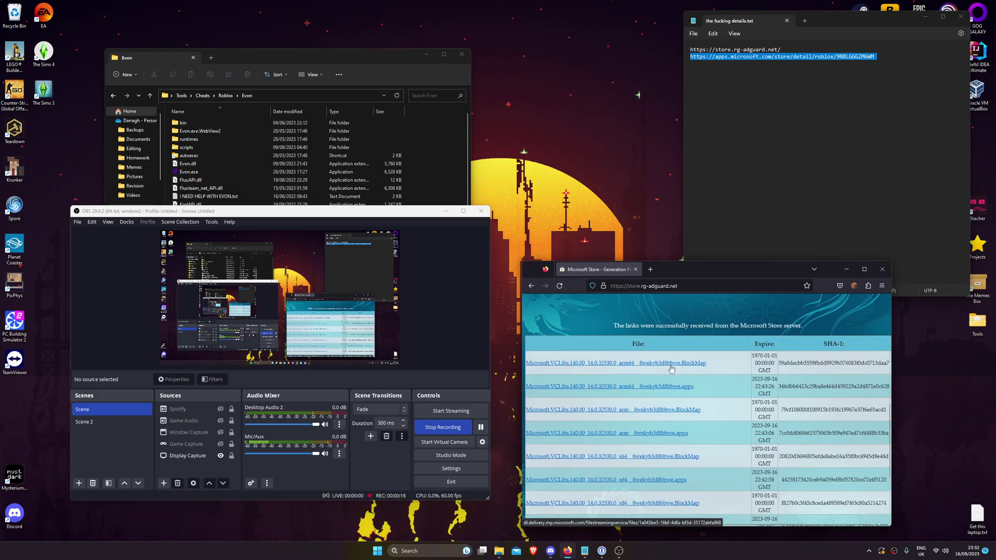
scroll(677, 389, "down", 5)
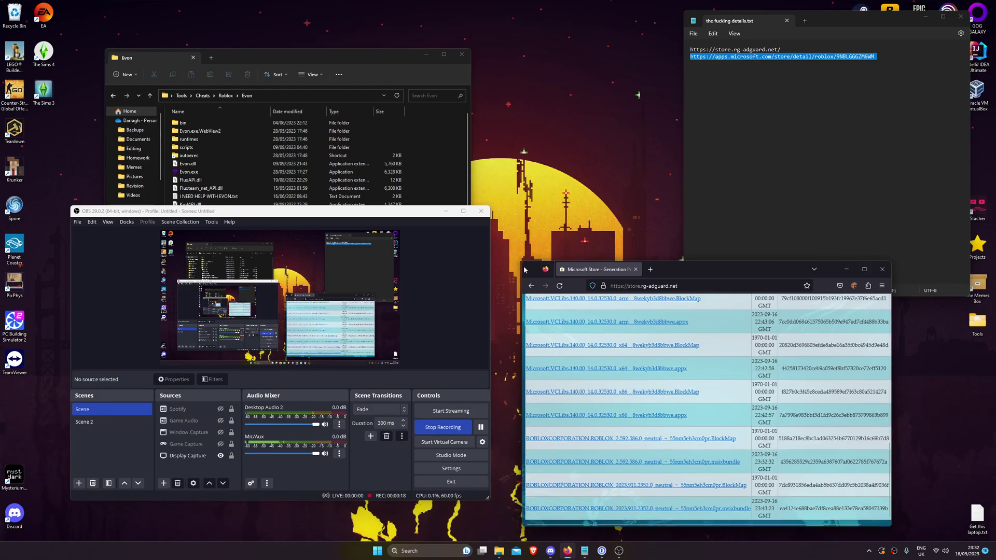
Download the ROBLOX 2.592.586.0 msixbundle, allowing it past the security warning.
left_click_drag(523, 389, 263, 389)
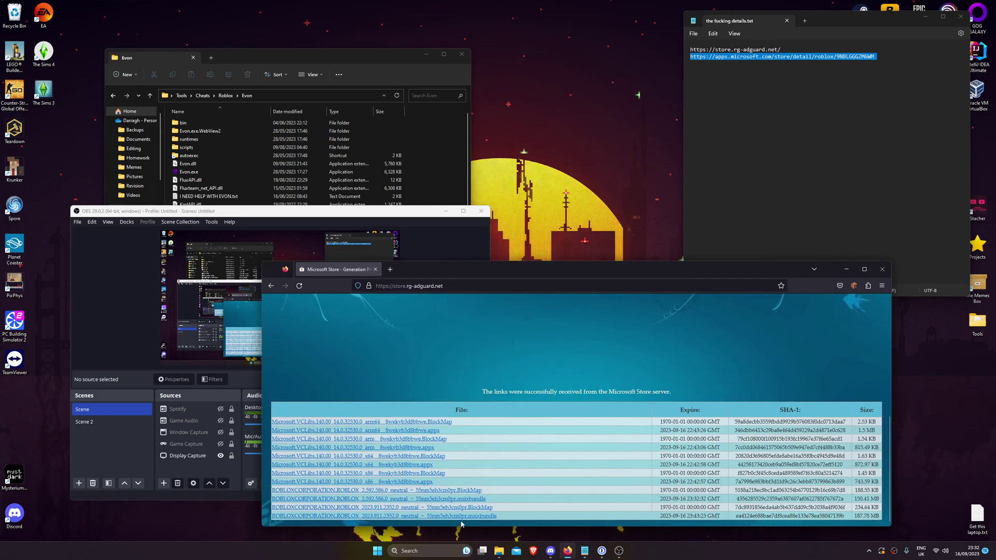
left_click(358, 504)
left_click(783, 312)
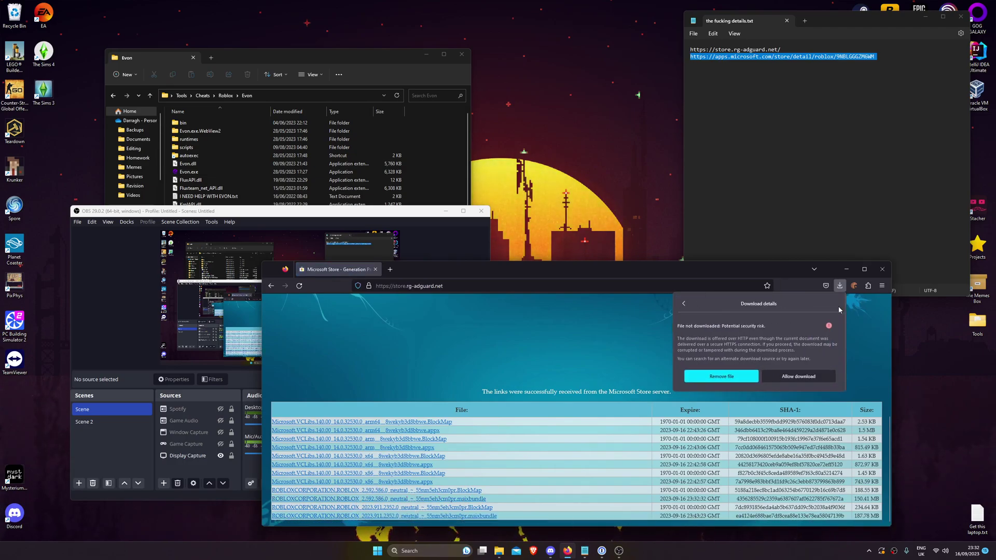
left_click(796, 380)
left_click(840, 285)
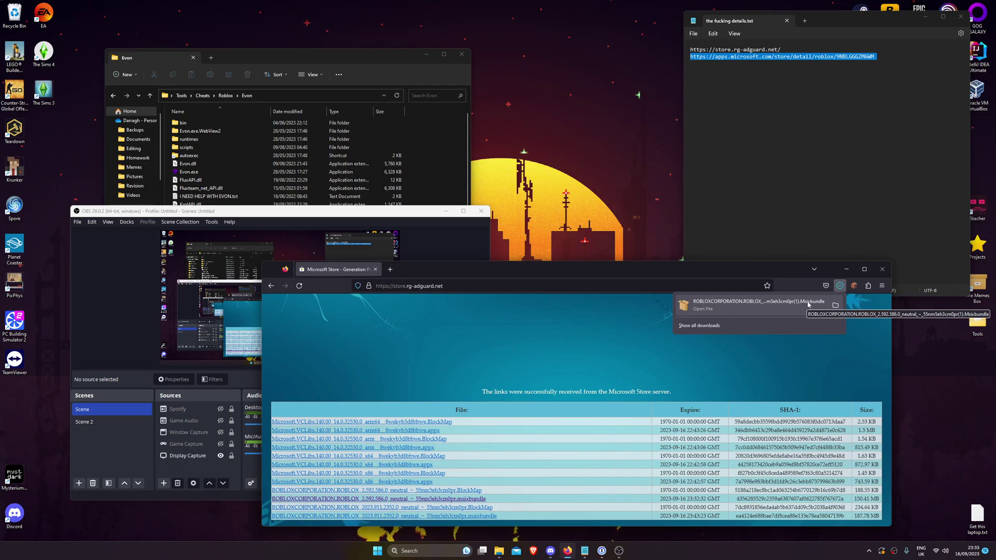
Reinstall Roblox 2.592.586.0 from the downloaded bundle over the newer version and launch it.
left_click(808, 303)
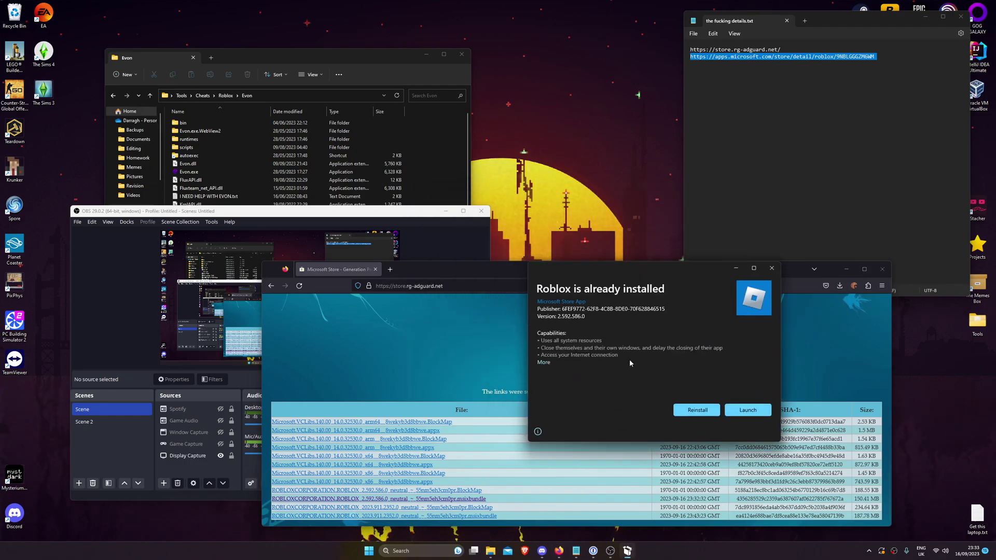
left_click(693, 415)
left_click(612, 377)
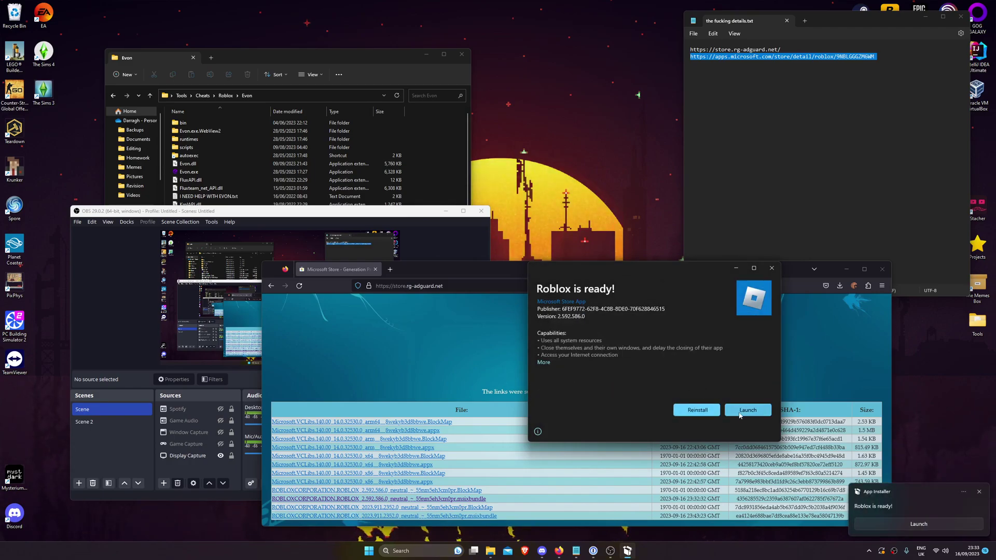
left_click(748, 410)
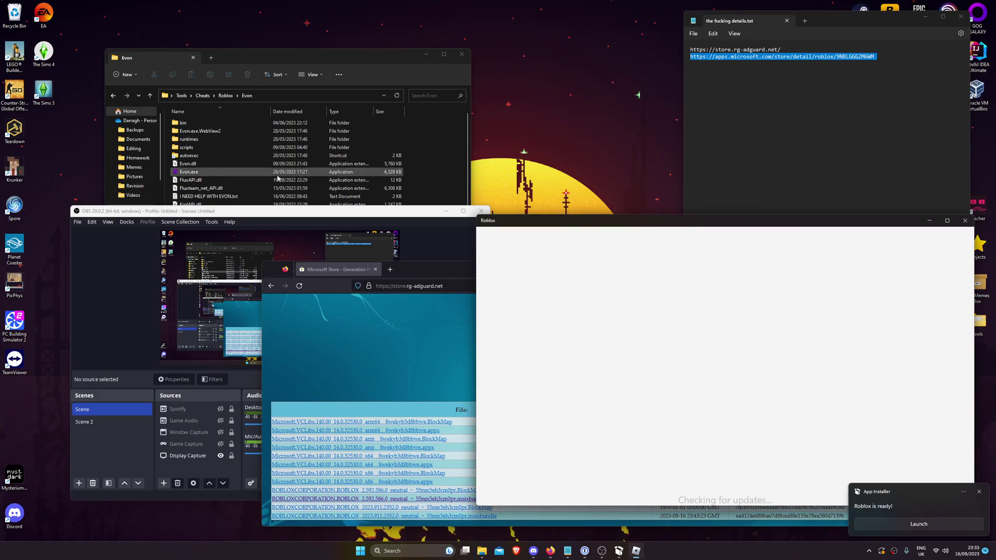
Start Evon, join Prison Life on the Prisoners team, and open the Developer Console.
left_click(281, 172)
double_click(282, 171)
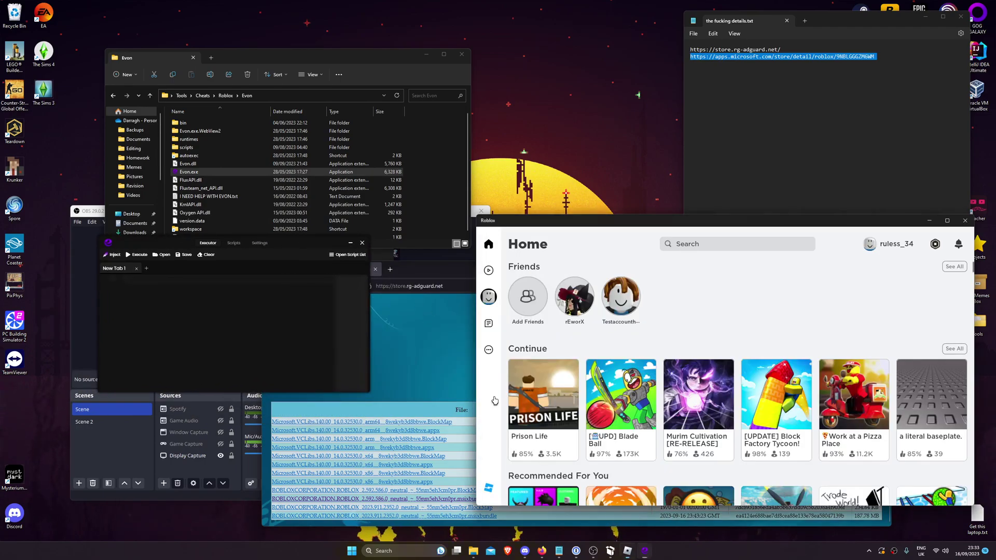
left_click(542, 461)
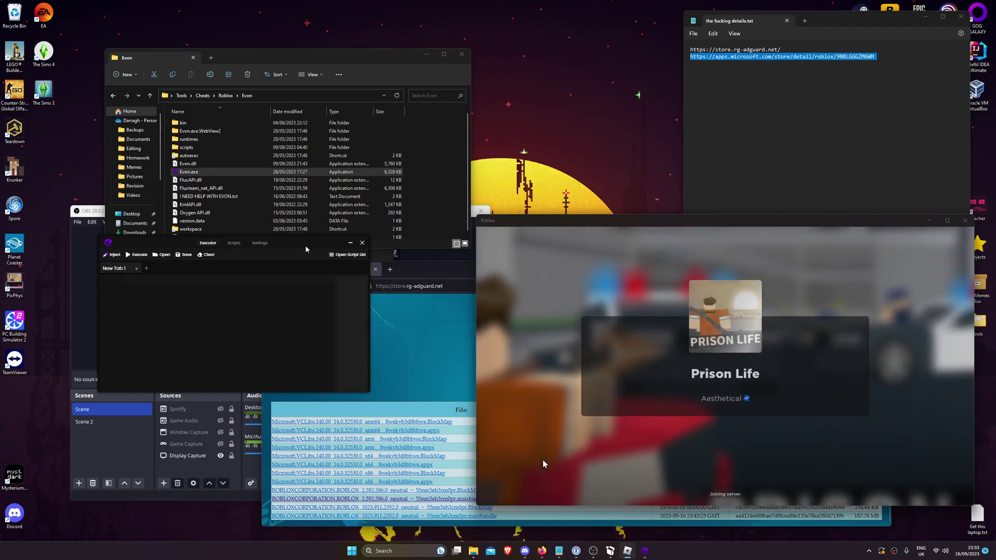
left_click_drag(222, 249, 320, 269)
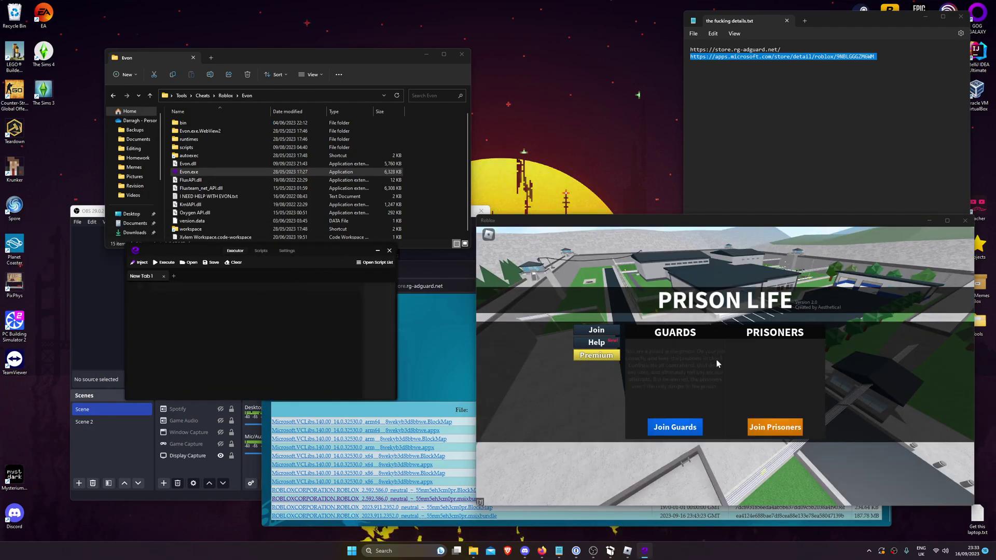
left_click(771, 428)
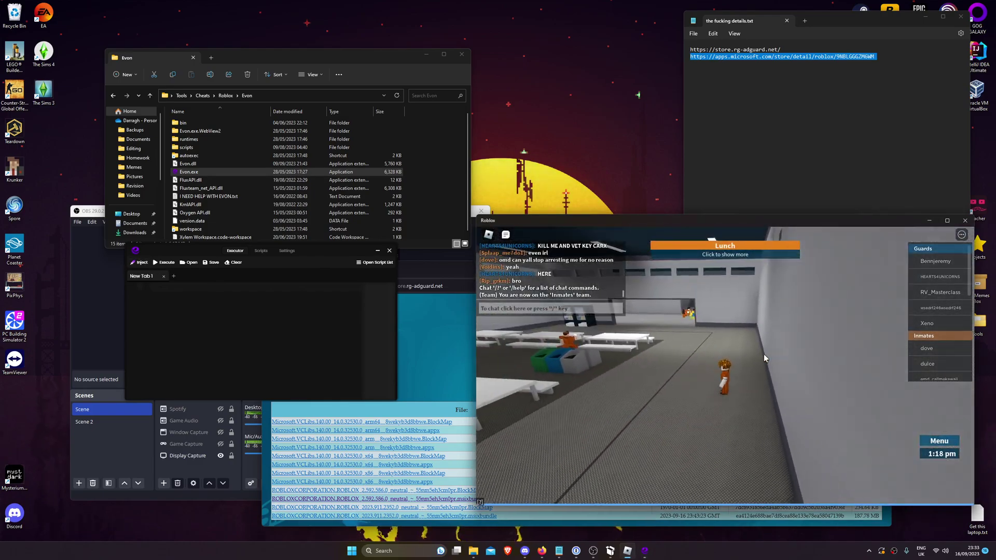
key("w")
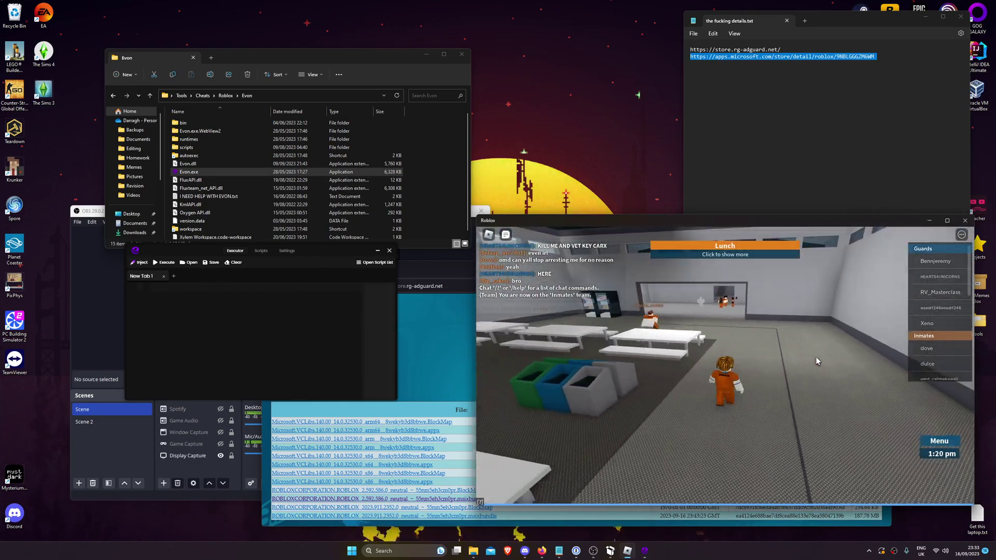
key("F9")
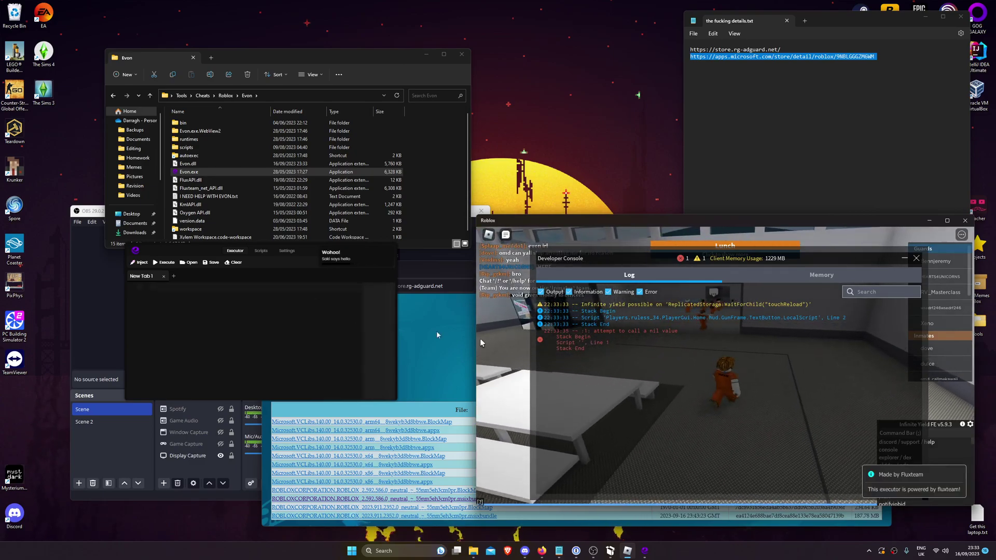
Execute print("hello") in Evon, then close the developer console with F9.
left_click(278, 309)
type("p")
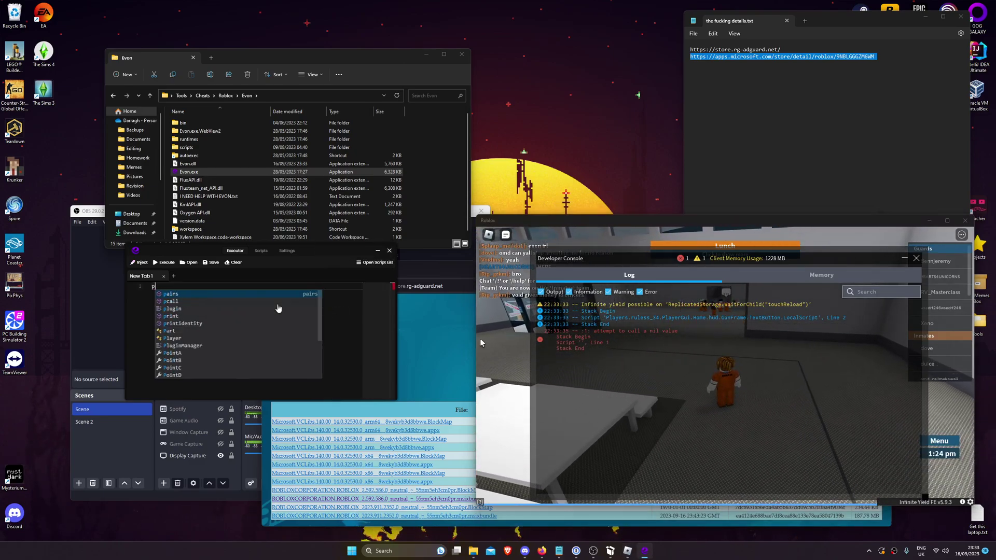
type("rint(\"hello")
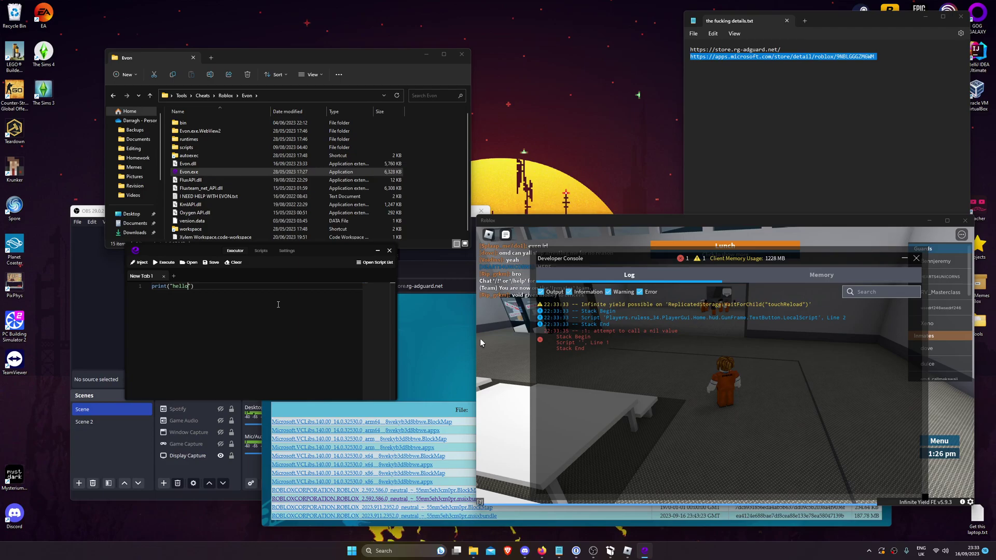
left_click(163, 263)
left_click(163, 262)
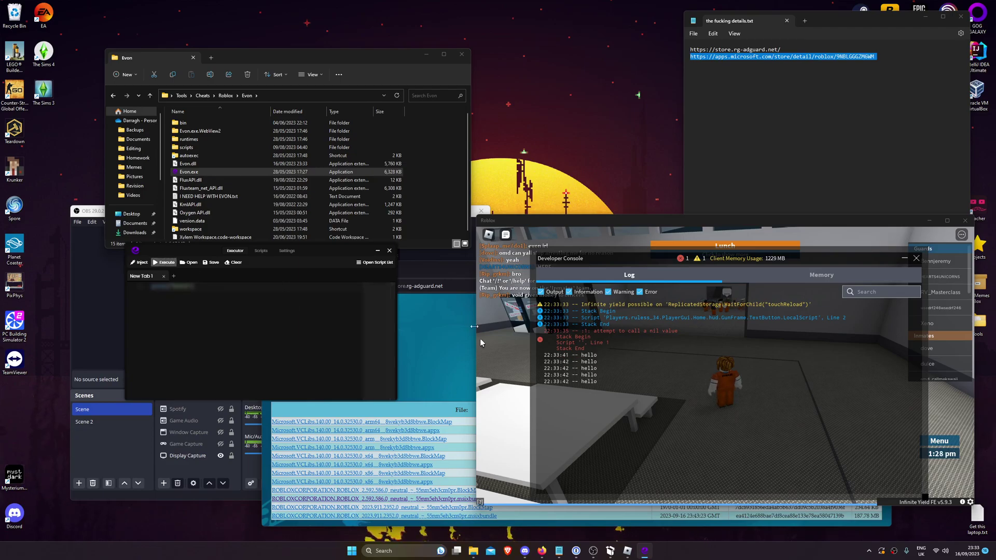
left_click(164, 262)
left_click(164, 263)
key("F9")
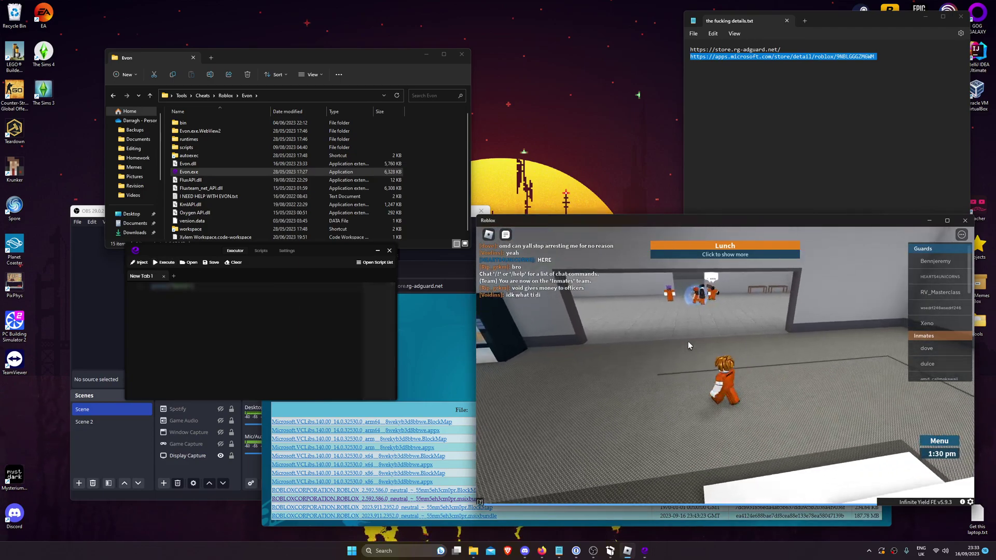
key("s")
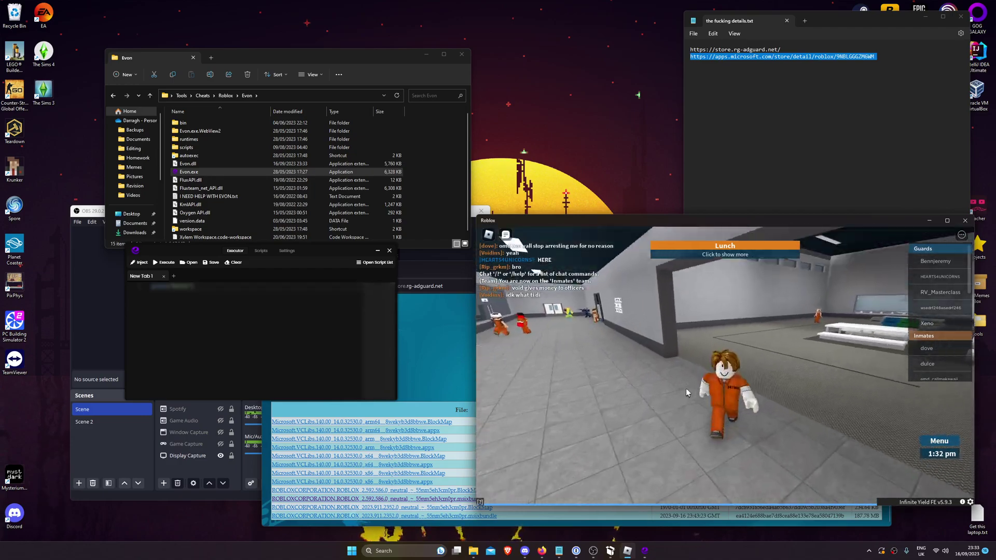